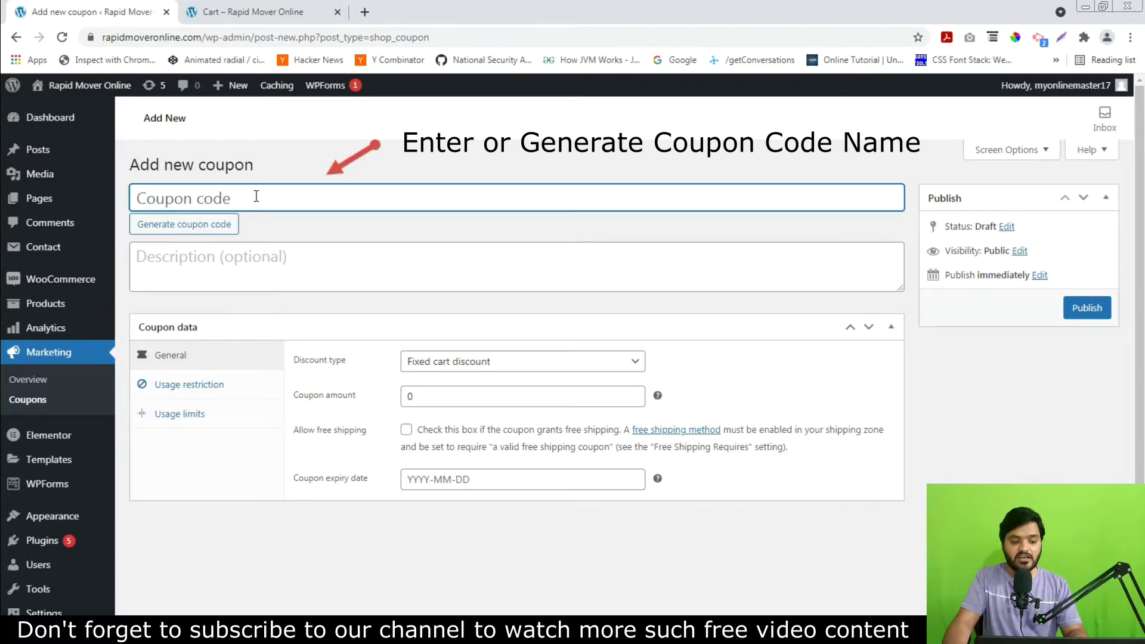
pyautogui.click(179, 235)
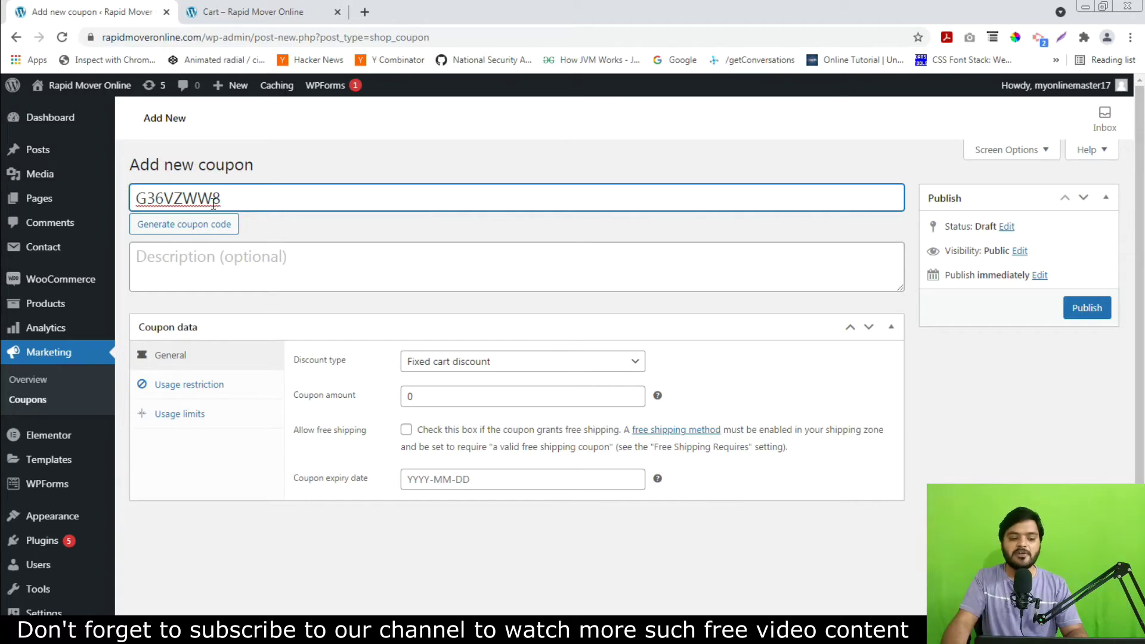
pyautogui.doubleClick(186, 200)
pyautogui.click(286, 203)
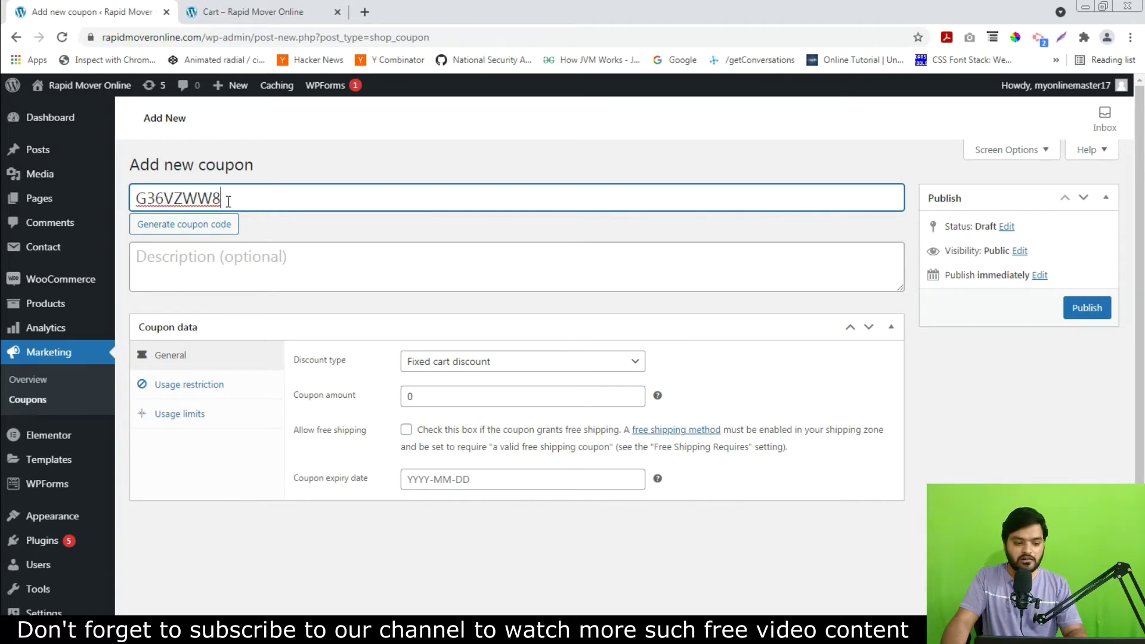
pyautogui.moveTo(227, 202); pyautogui.dragTo(92, 201)
pyautogui.press('BackSpace')
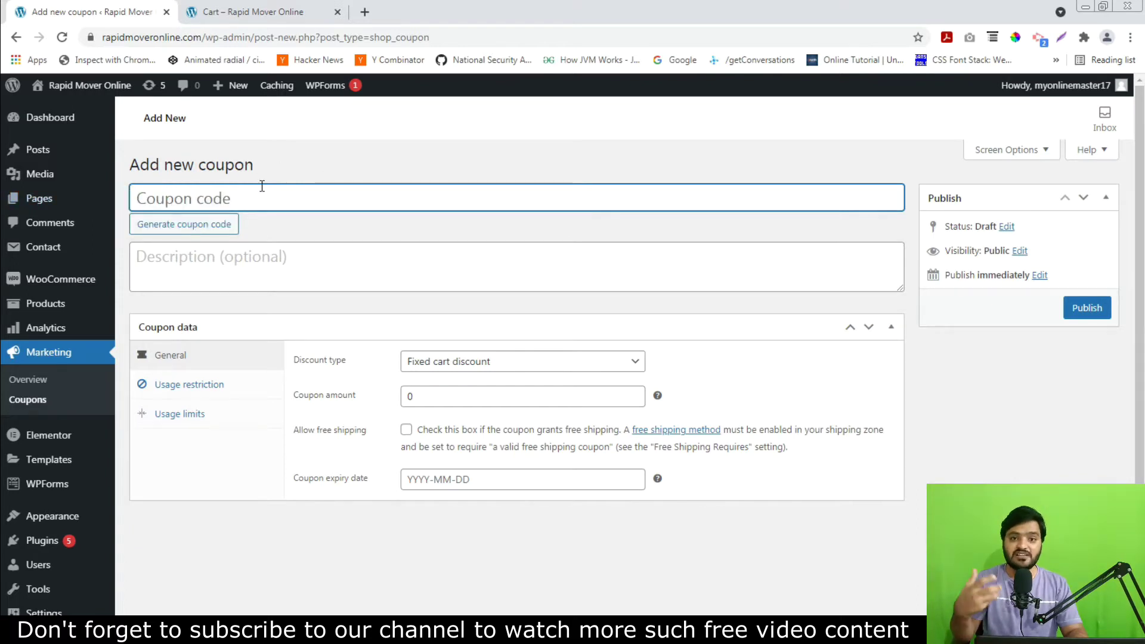
# Enter SAVE10 as the coupon code and "10% discount on total cart price" as its description
pyautogui.write('SAVE')
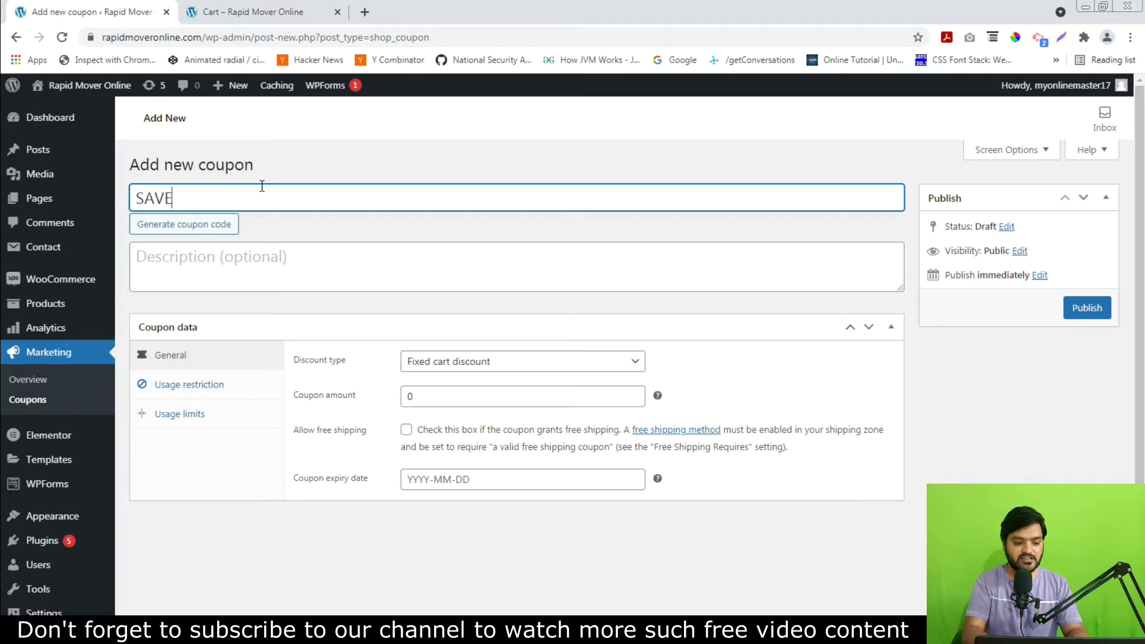
pyautogui.write('10')
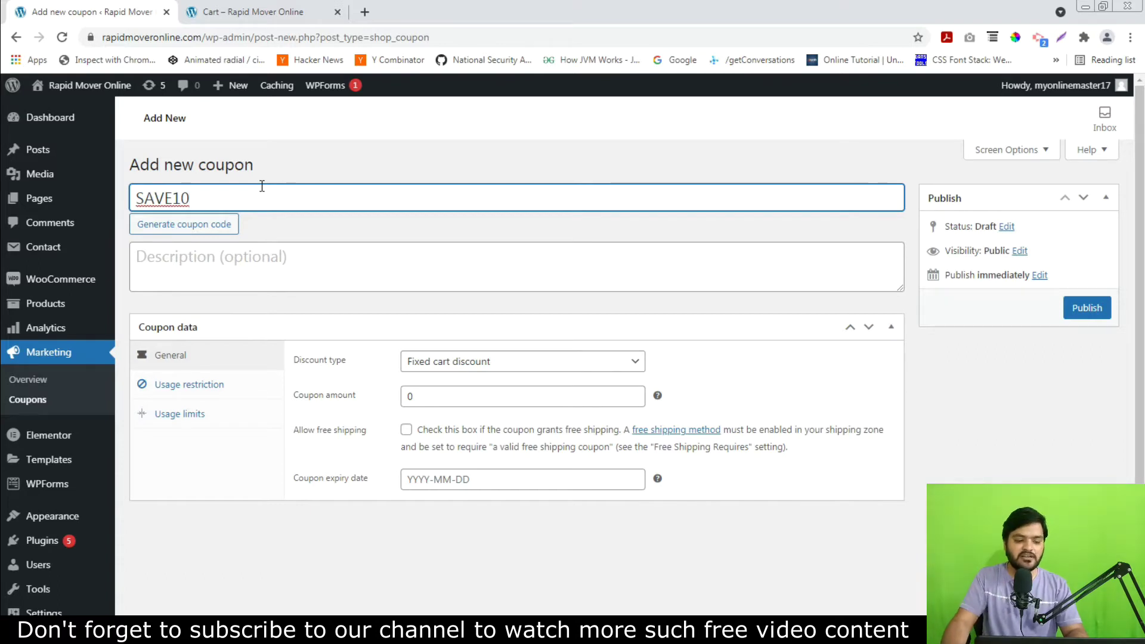
pyautogui.click(259, 274)
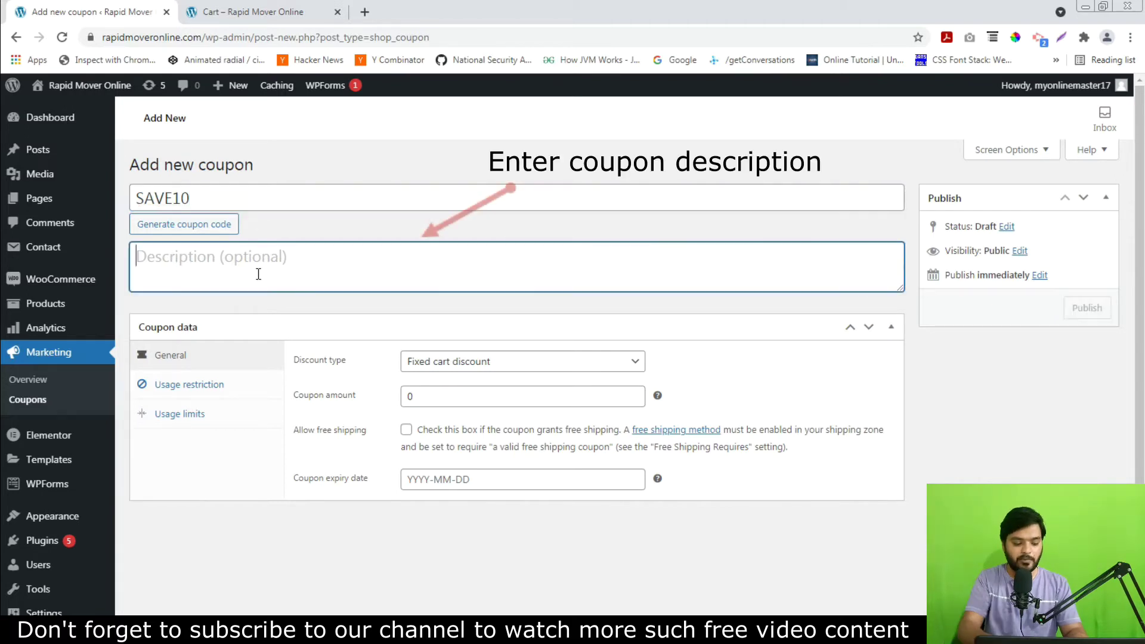
pyautogui.write('10% discount ')
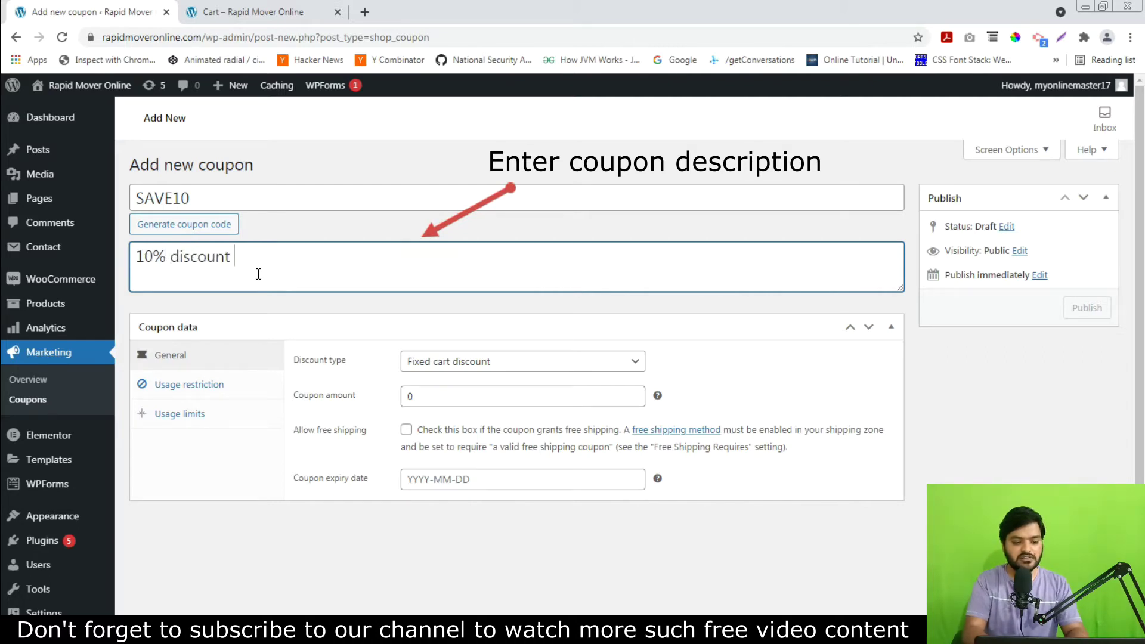
pyautogui.write('on total cart price')
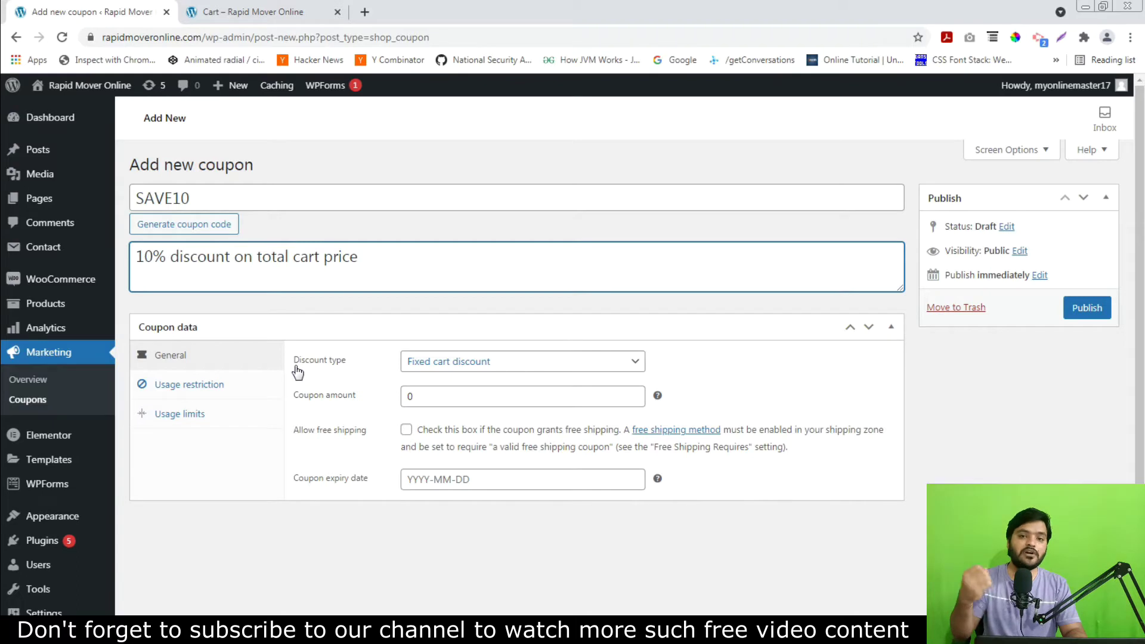
# Set the coupon's discount type to Percentage discount and its amount to 10
pyautogui.click(477, 365)
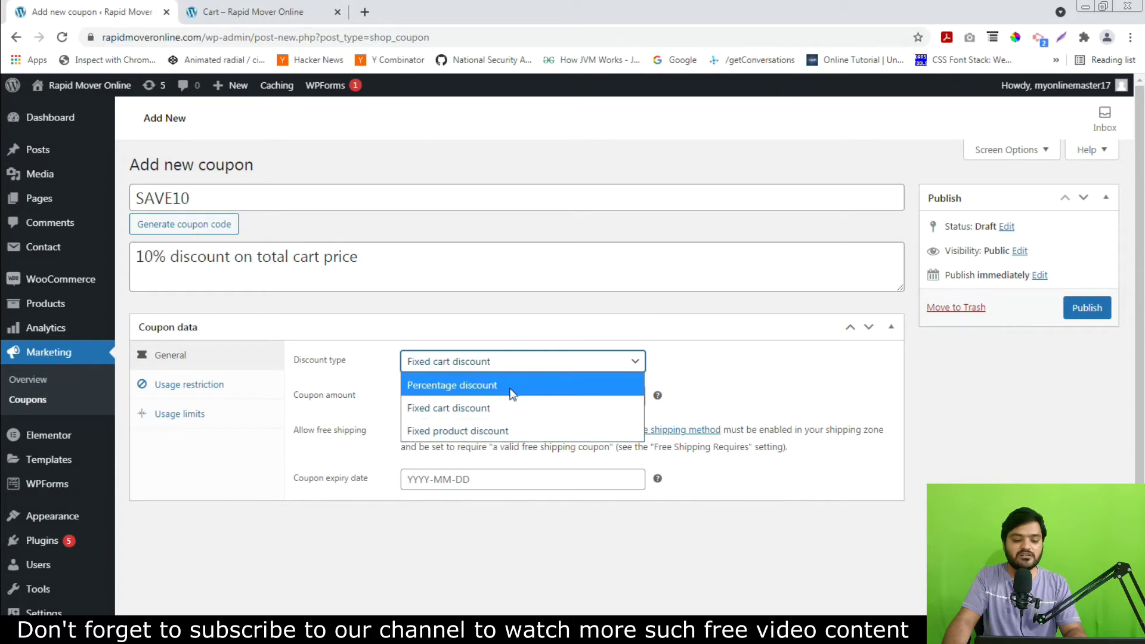
pyautogui.click(511, 391)
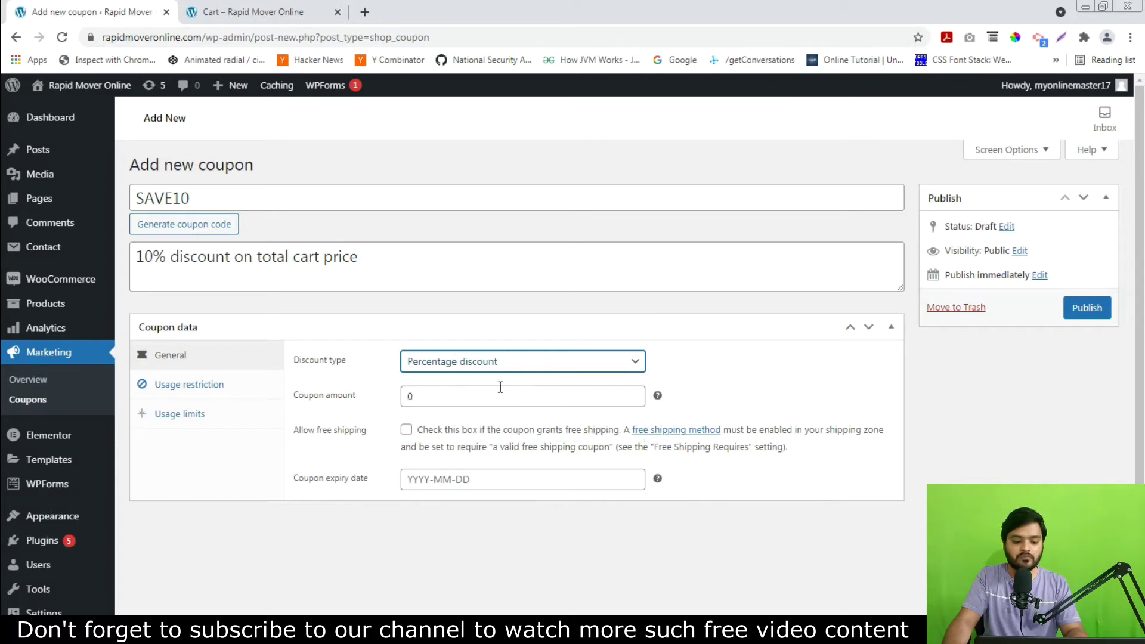
pyautogui.click(451, 397)
pyautogui.press('BackSpace')
pyautogui.write('10')
# Set the coupon expiry date to 2021-09-30 and publish the coupon
pyautogui.scroll(-1, 696, 410)
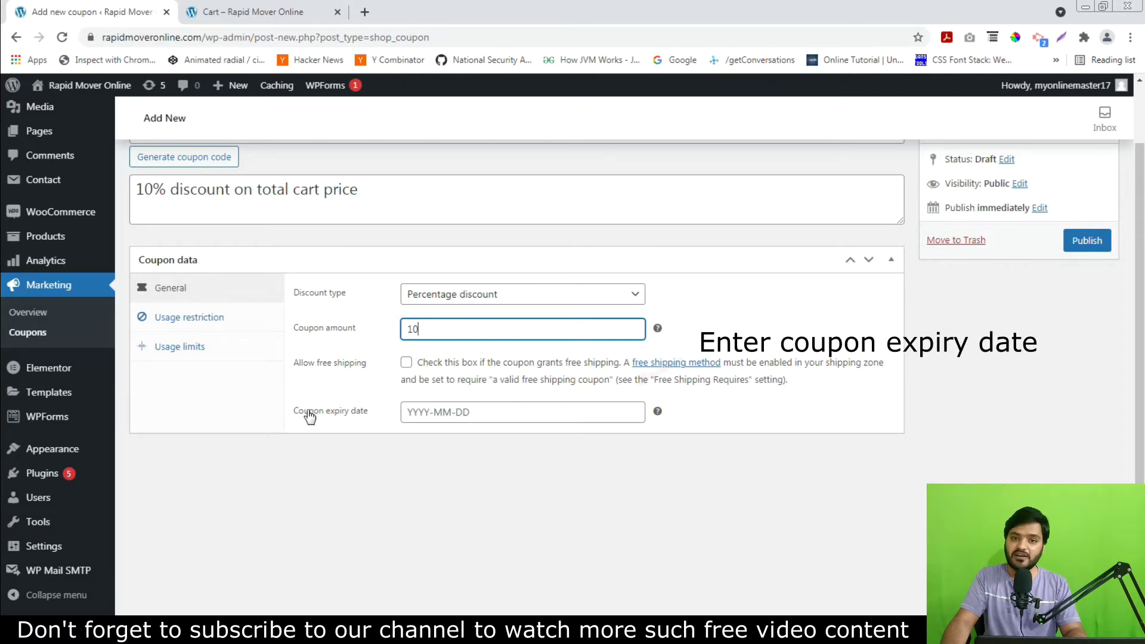
pyautogui.click(514, 411)
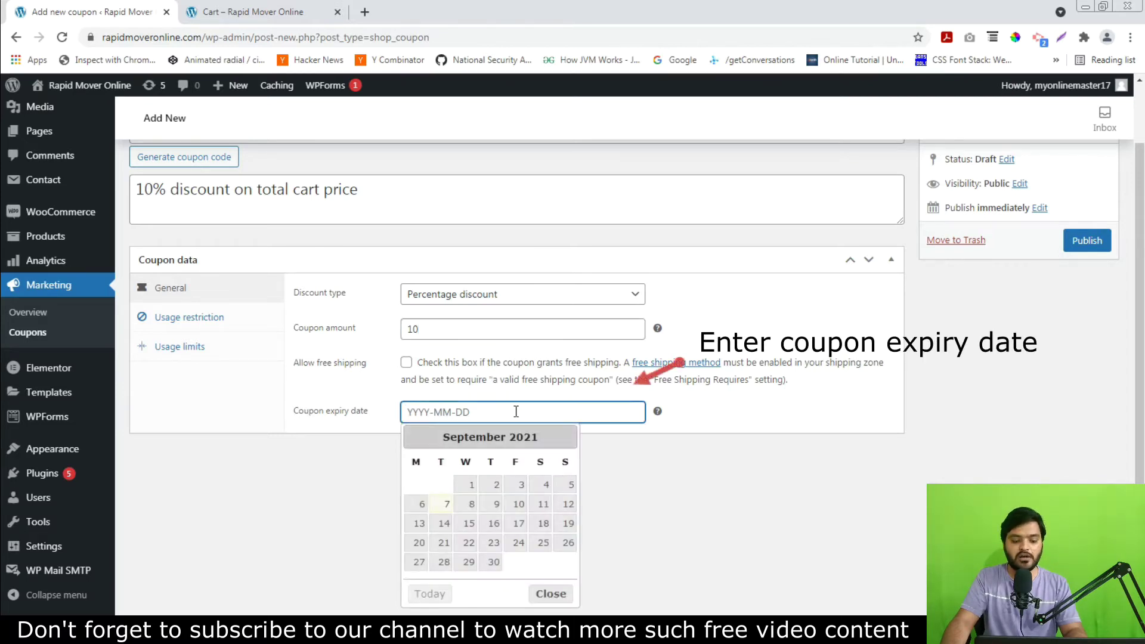
pyautogui.click(494, 563)
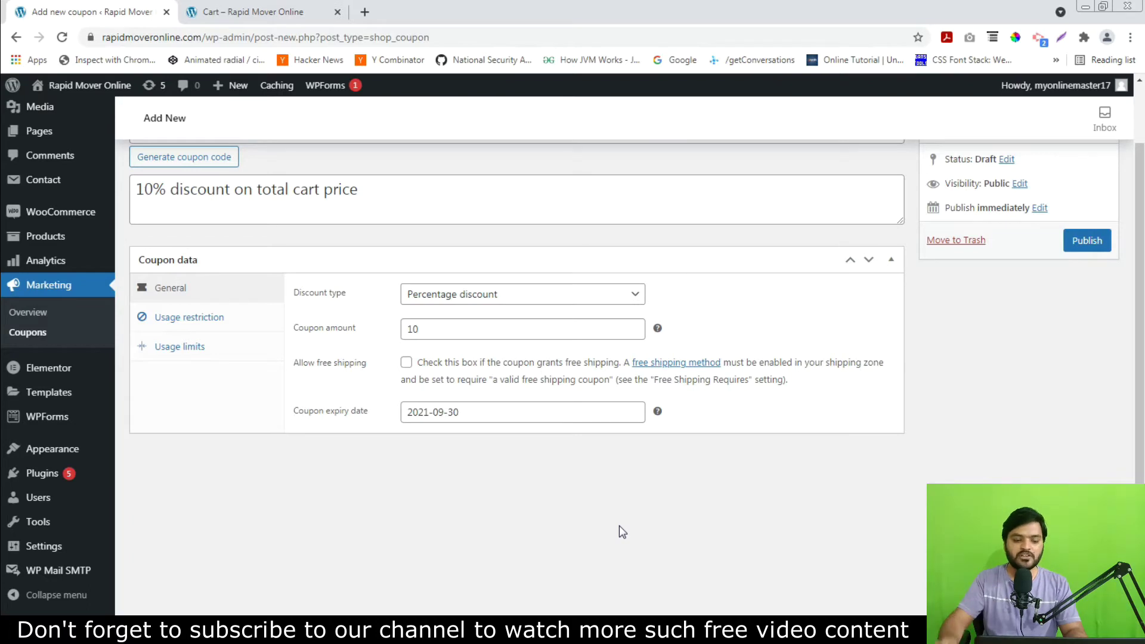
pyautogui.click(1087, 241)
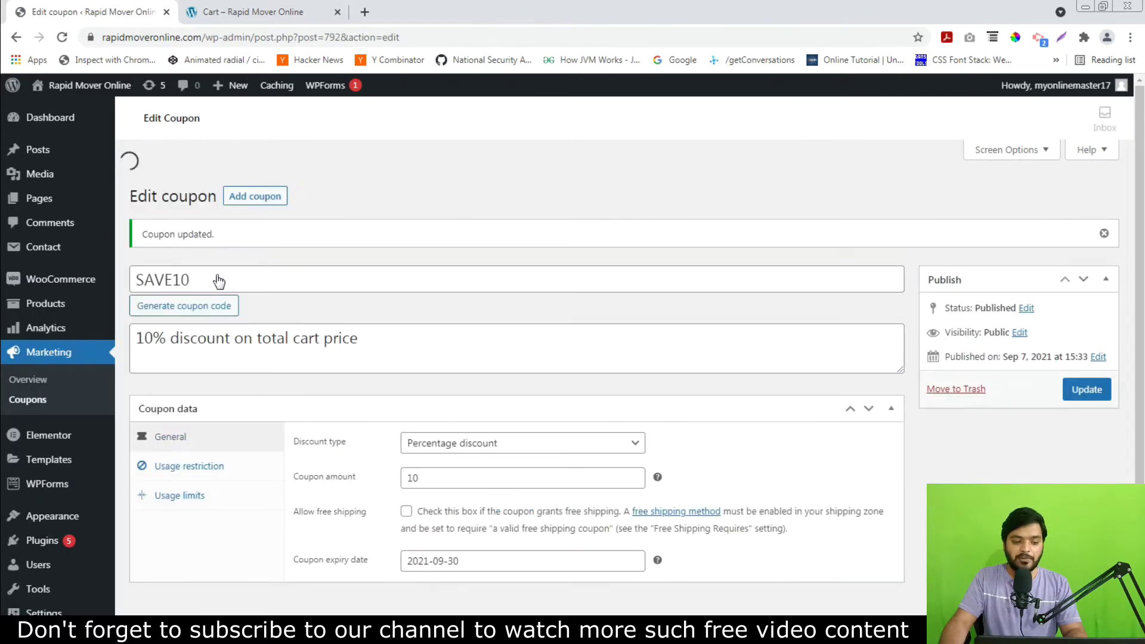
# Copy the SAVE10 code from the published coupon and switch to the store's cart page
pyautogui.moveTo(203, 246); pyautogui.dragTo(138, 245)
pyautogui.rightClick(147, 245)
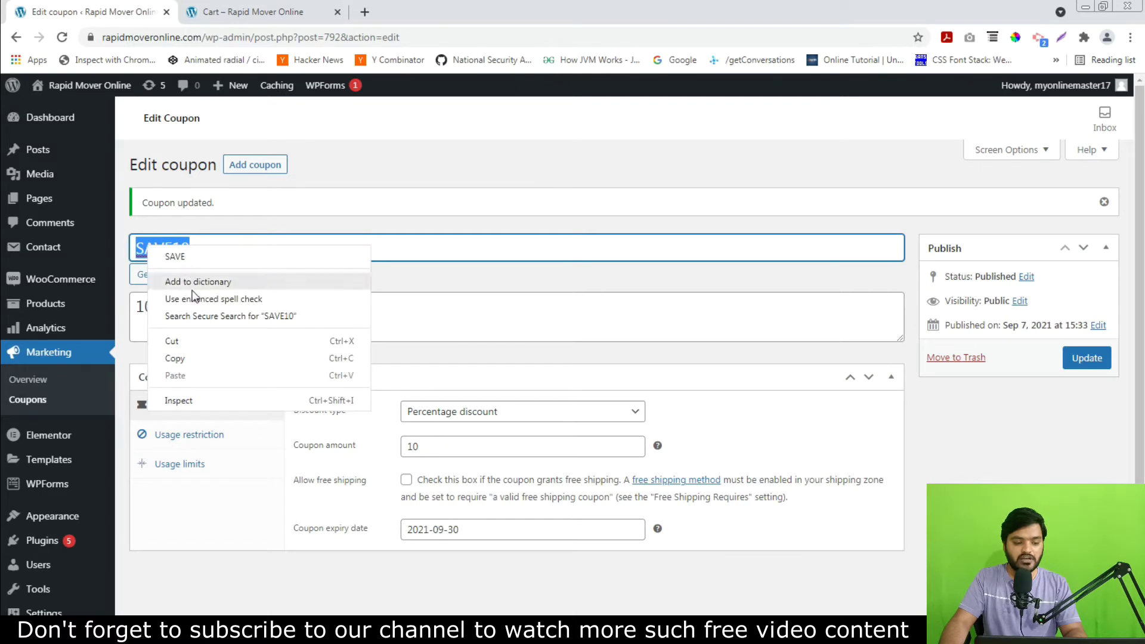
pyautogui.click(211, 358)
pyautogui.click(231, 15)
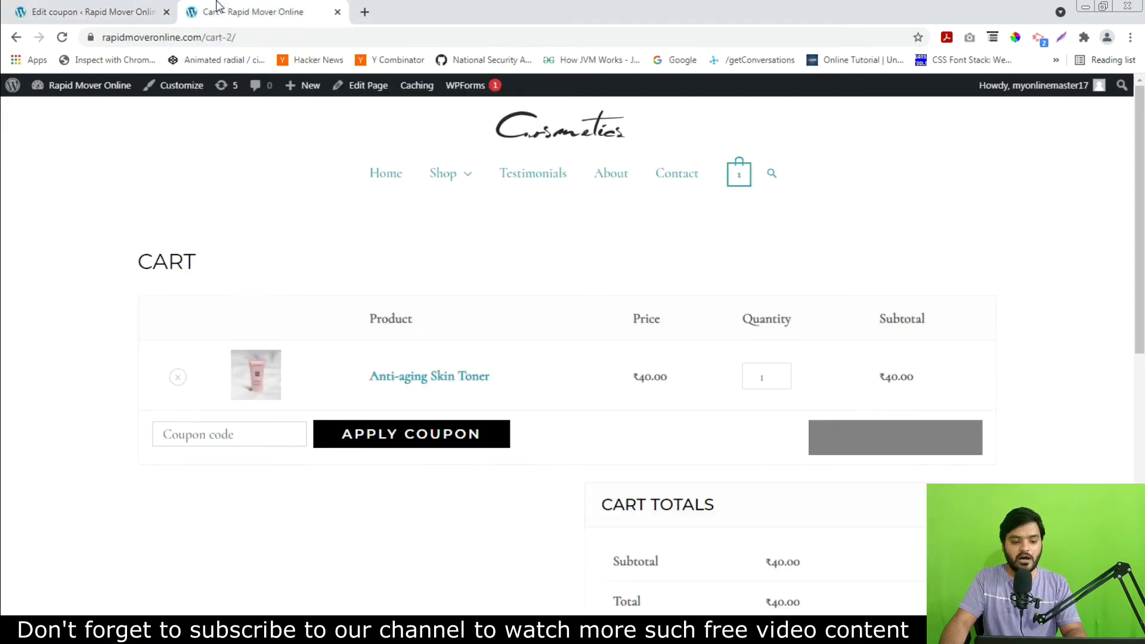
# Apply the copied coupon code SAVE10 to the cart containing the Anti-aging Skin Toner
pyautogui.scroll(-3, 677, 453)
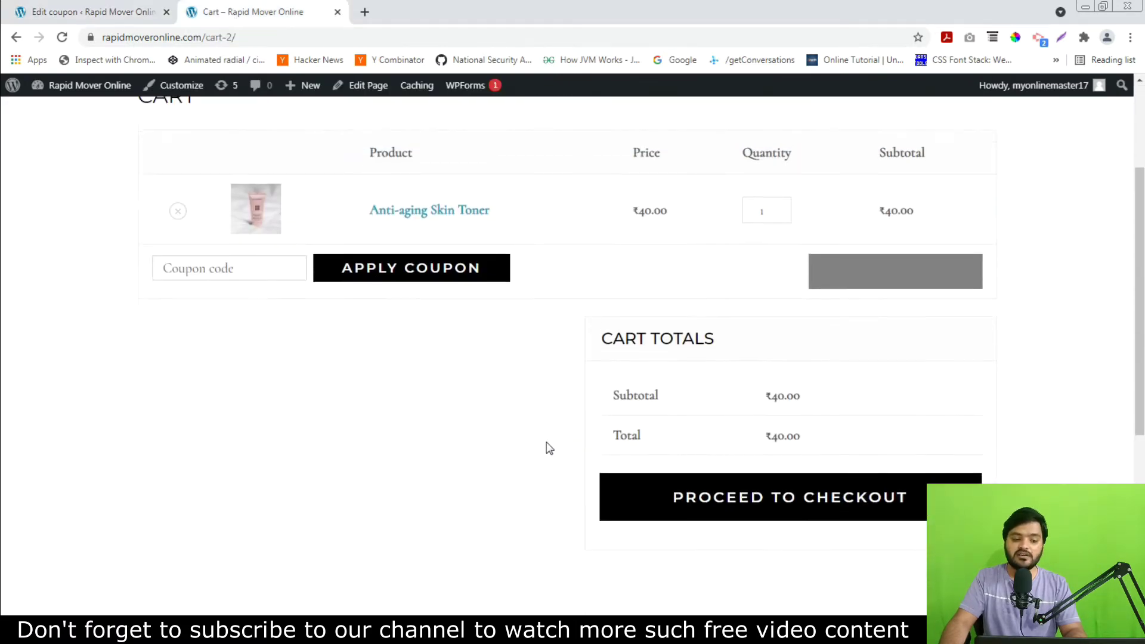
pyautogui.scroll(2, 545, 448)
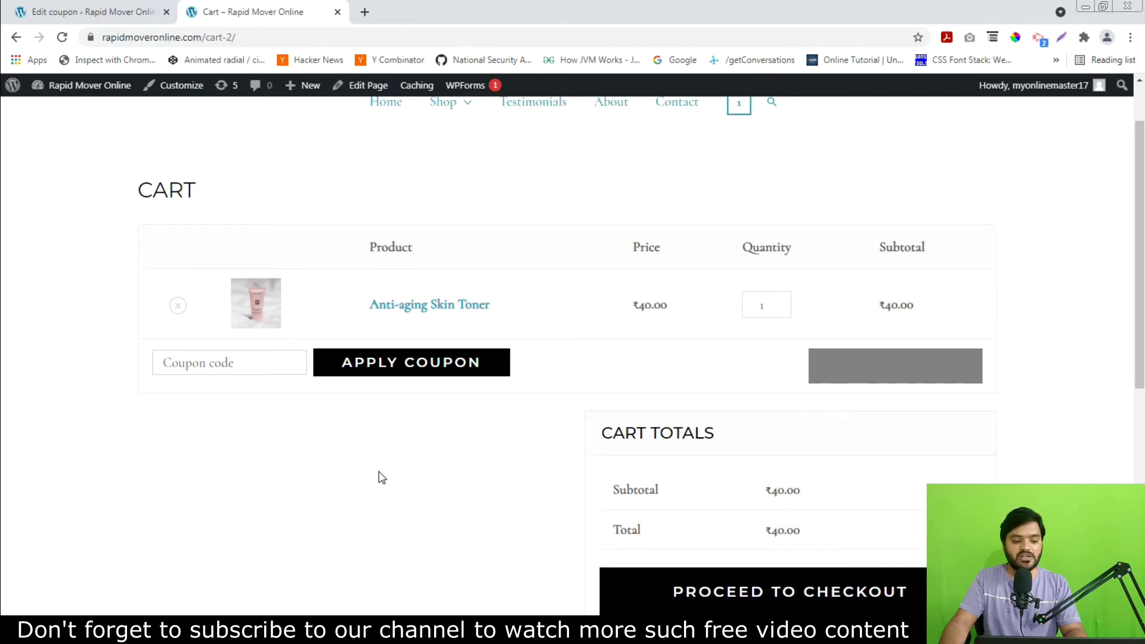
pyautogui.click(198, 365)
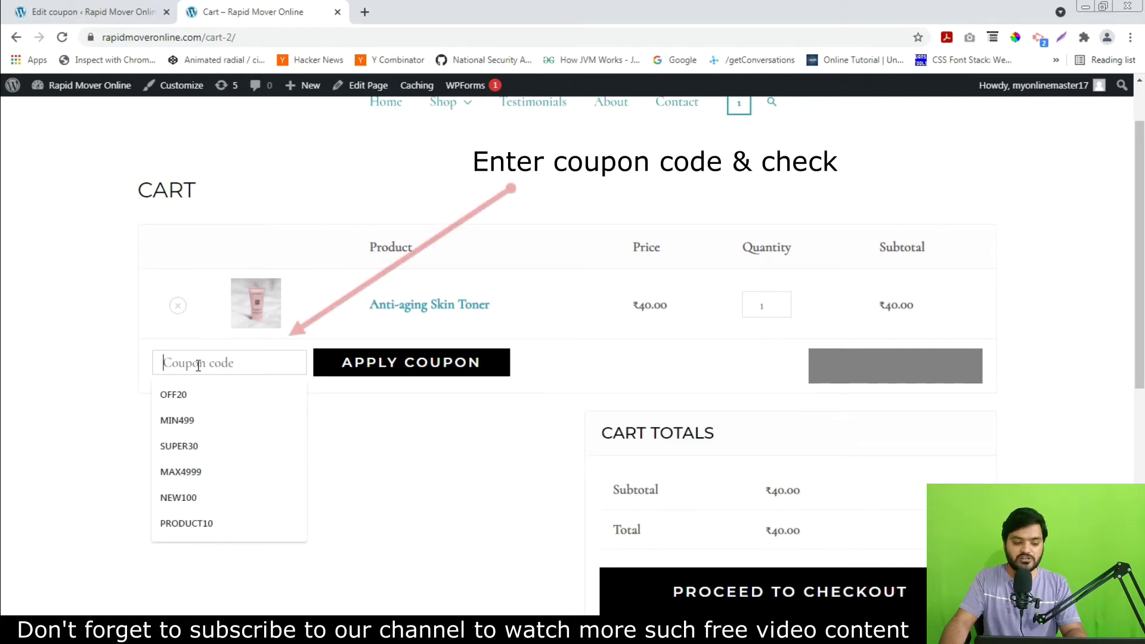
pyautogui.rightClick(198, 365)
pyautogui.click(247, 453)
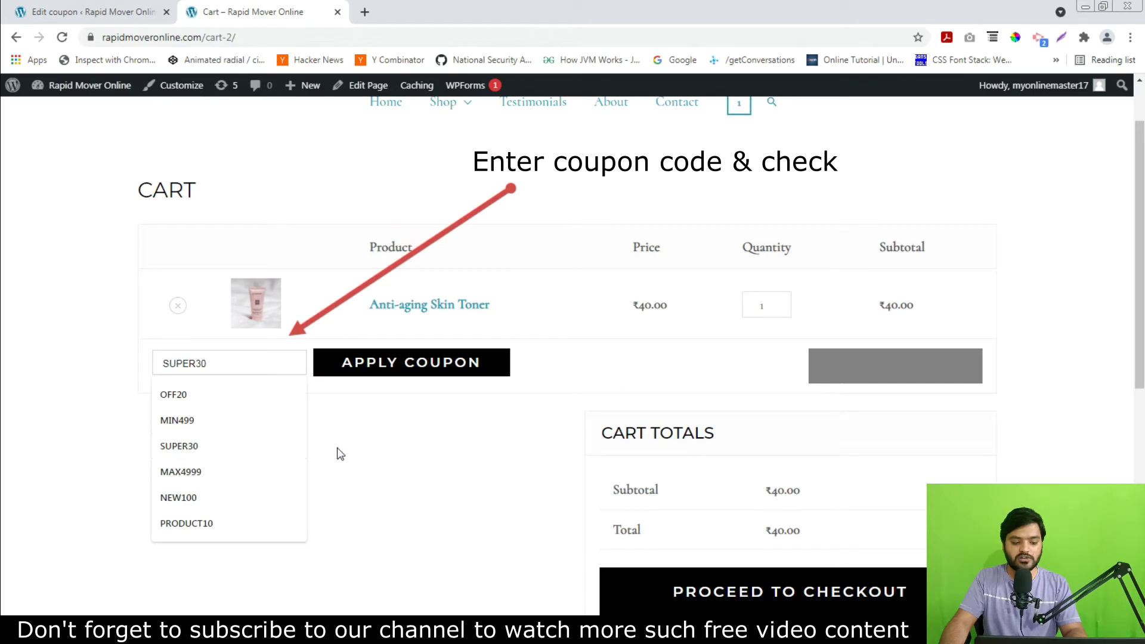
pyautogui.click(257, 362)
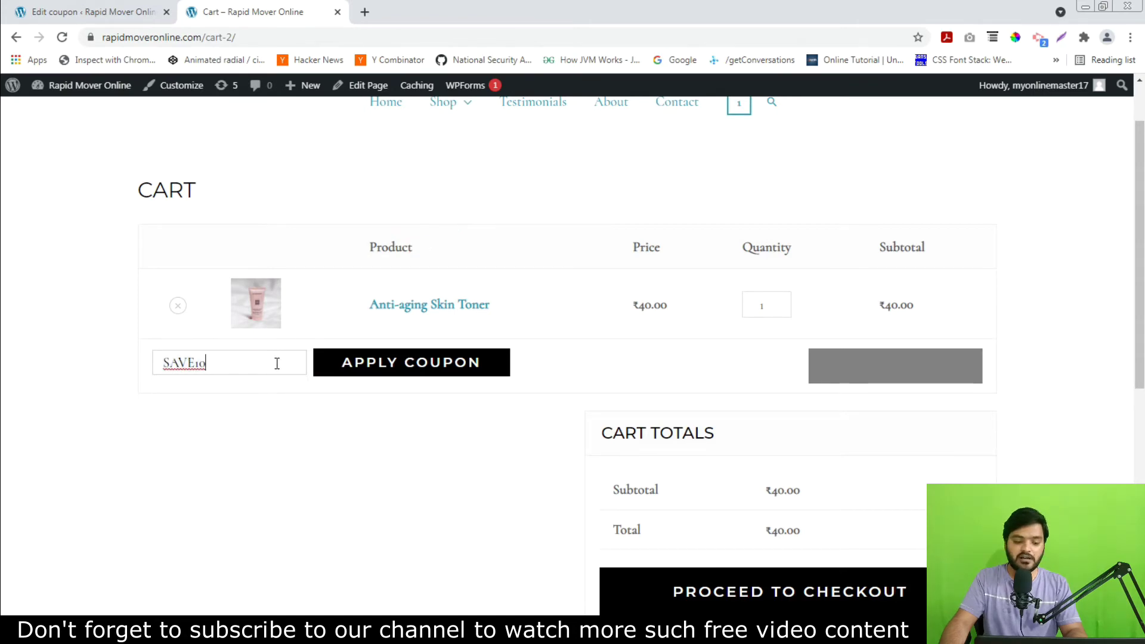
pyautogui.click(405, 374)
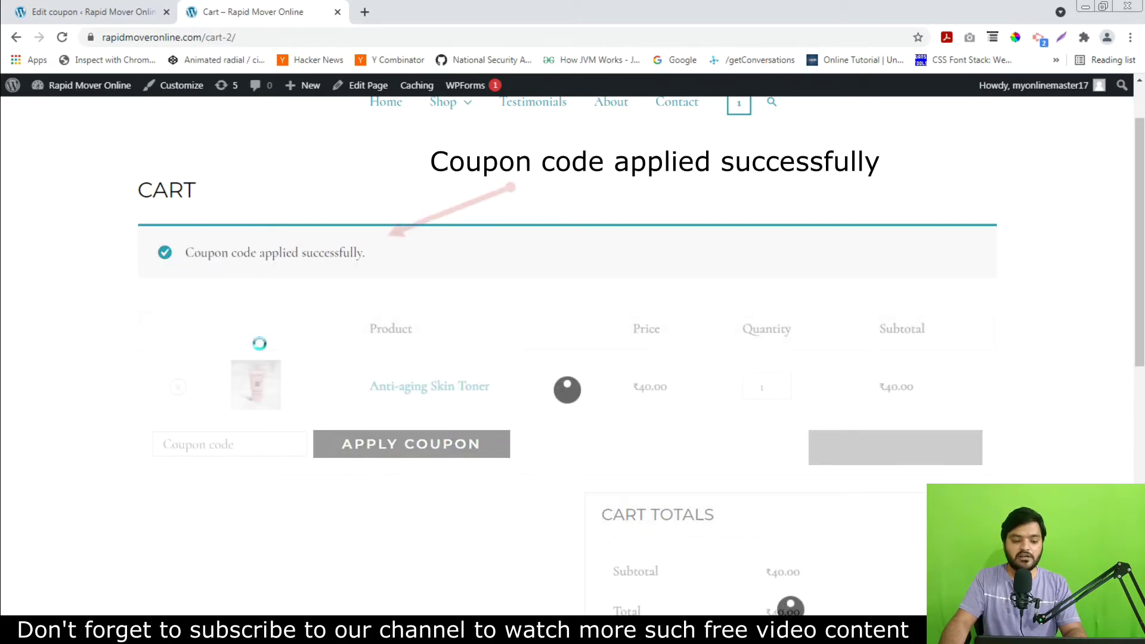
# Check the coupon message and compare the subtotal, coupon discount and total in the cart totals
pyautogui.moveTo(186, 254); pyautogui.dragTo(376, 257)
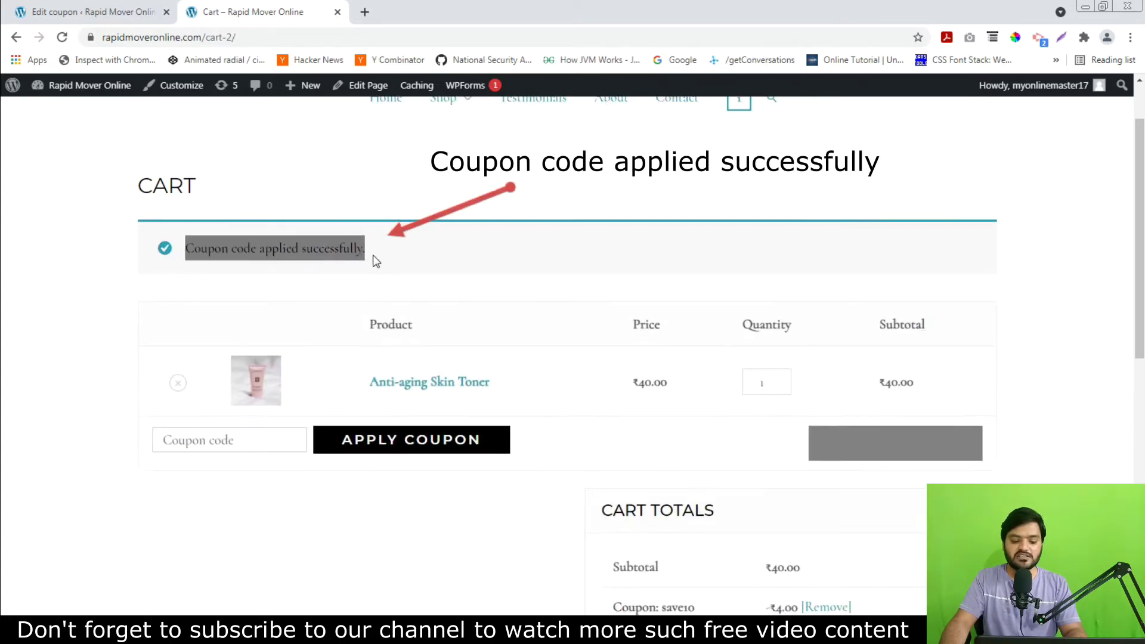
pyautogui.scroll(-3, 799, 392)
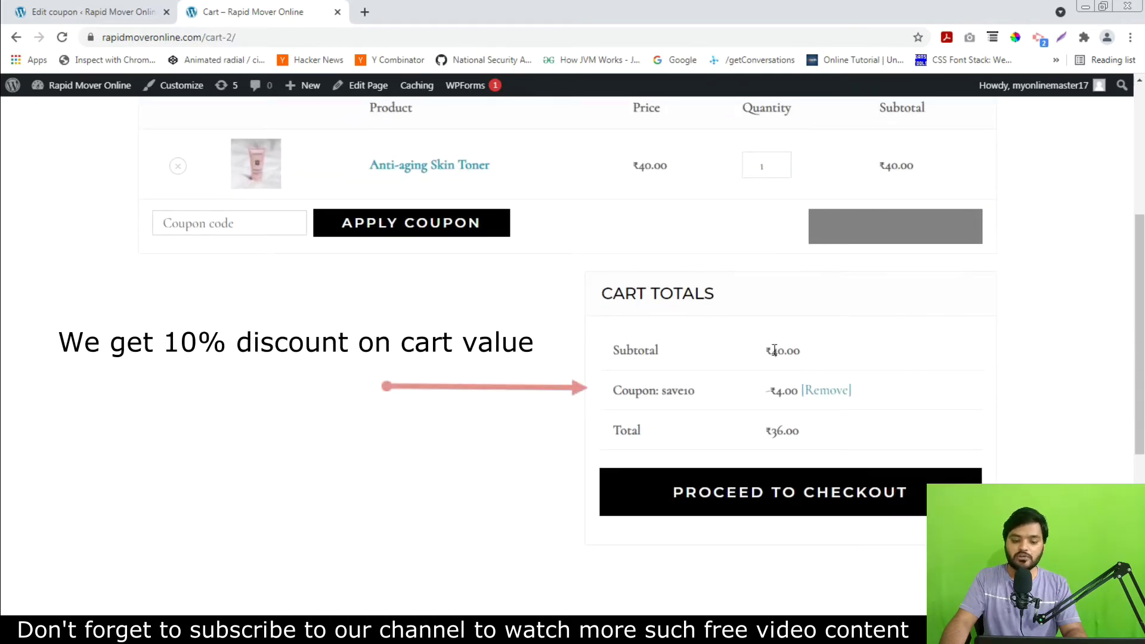
pyautogui.moveTo(775, 351); pyautogui.dragTo(814, 356)
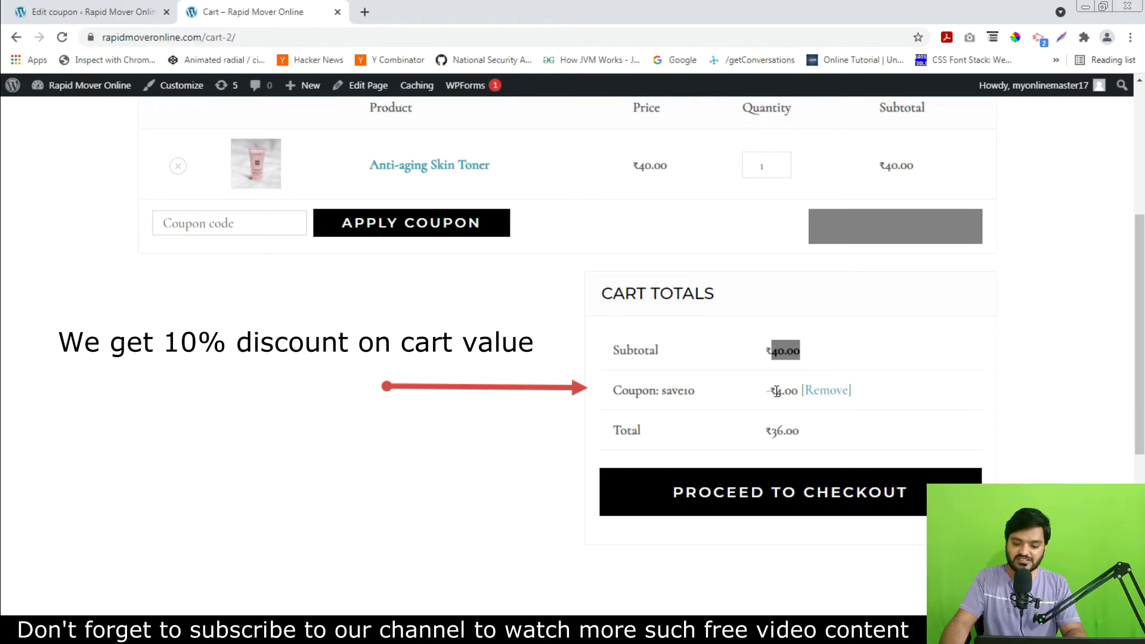
pyautogui.moveTo(772, 431); pyautogui.dragTo(801, 438)
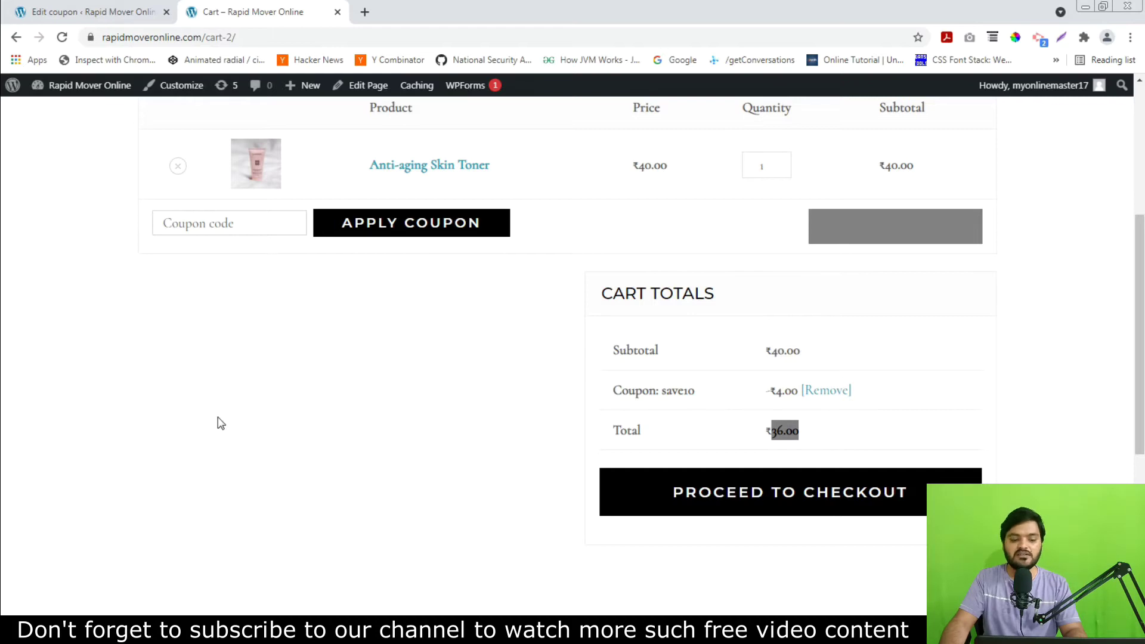
pyautogui.scroll(-3, 683, 413)
pyautogui.scroll(3, 683, 413)
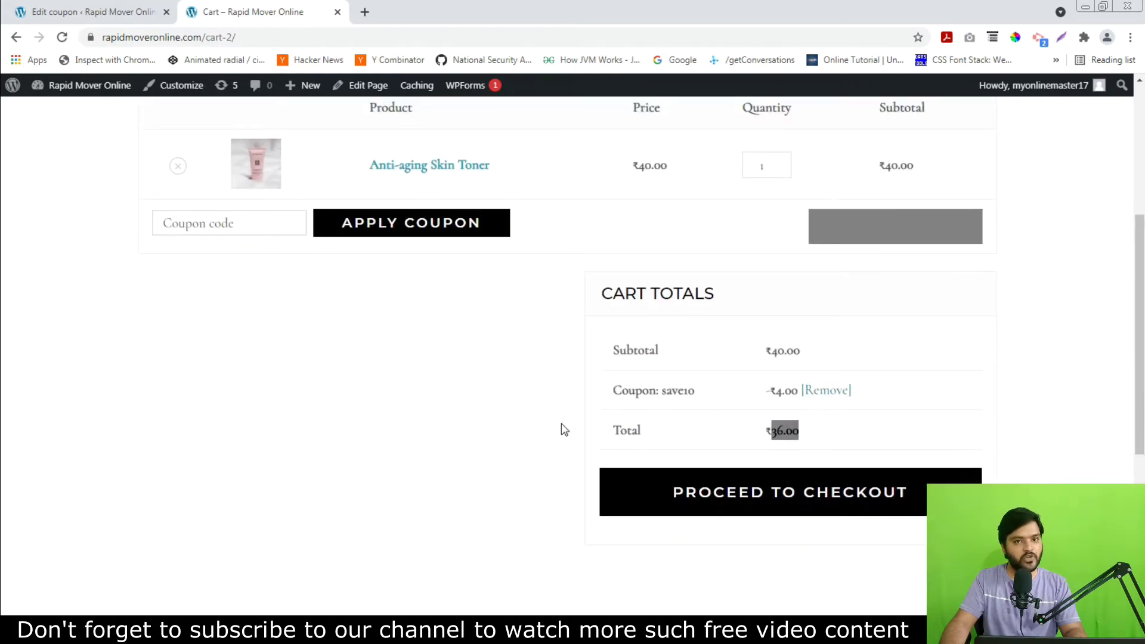
pyautogui.scroll(3, 563, 430)
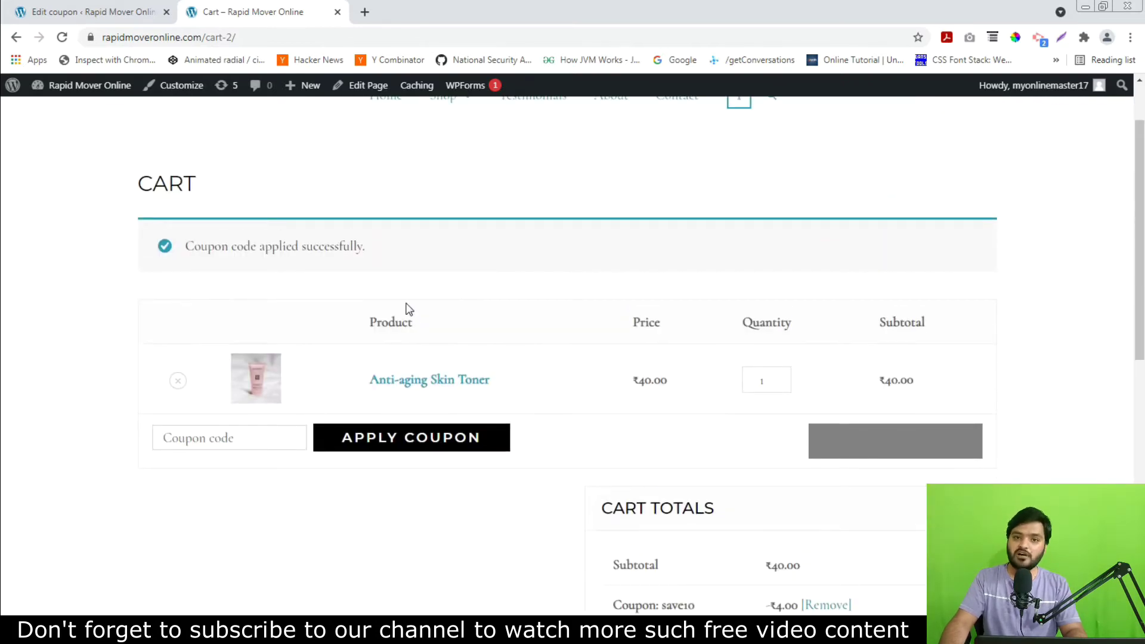
# Return to the SAVE10 coupon's edit page and examine its usage restriction settings for spend, products and categories
pyautogui.click(72, 9)
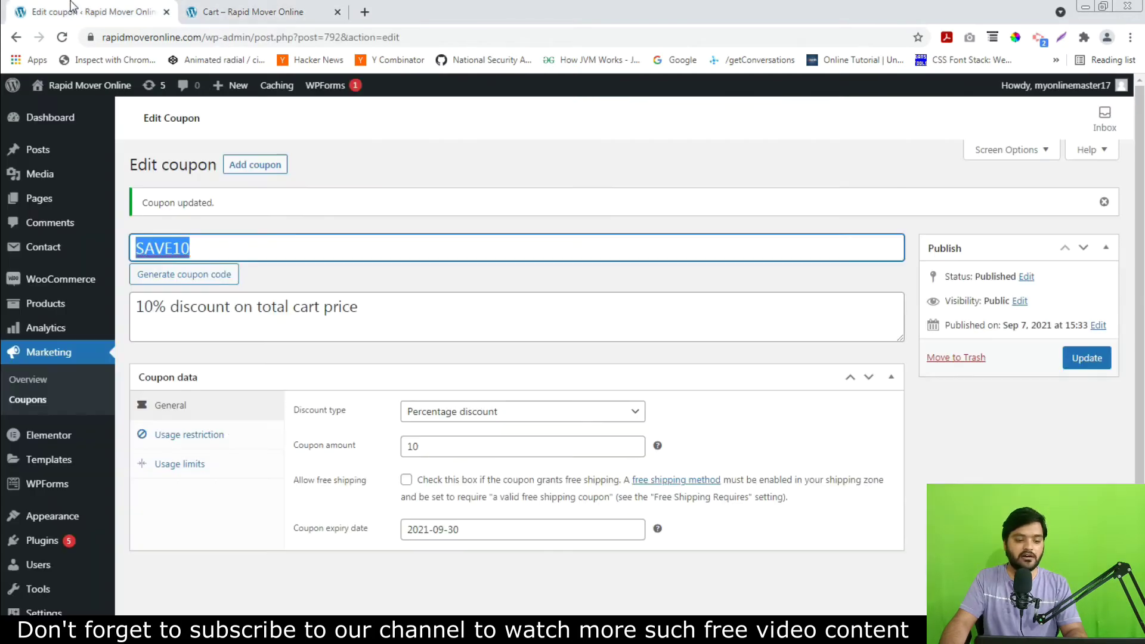
pyautogui.scroll(-1, 418, 275)
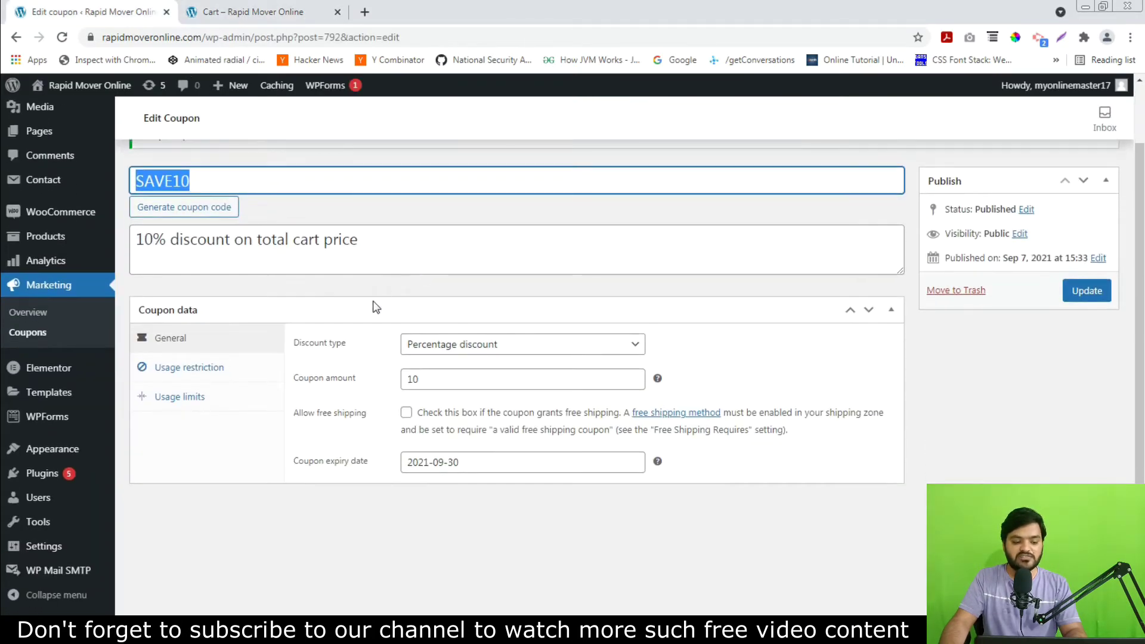
pyautogui.click(187, 374)
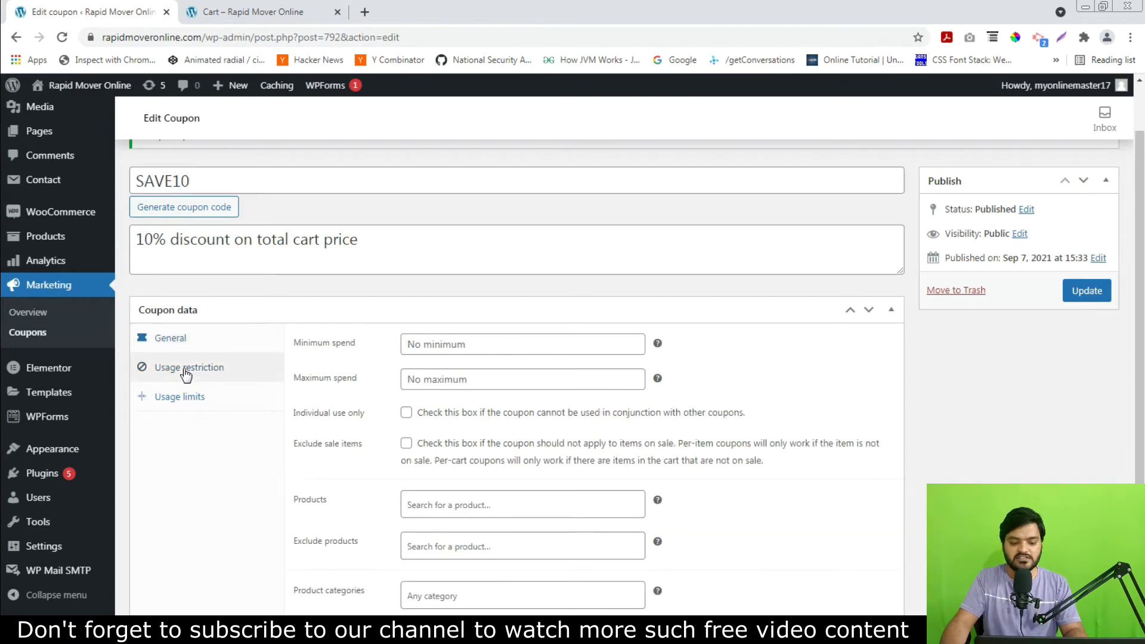
pyautogui.scroll(-1, 285, 380)
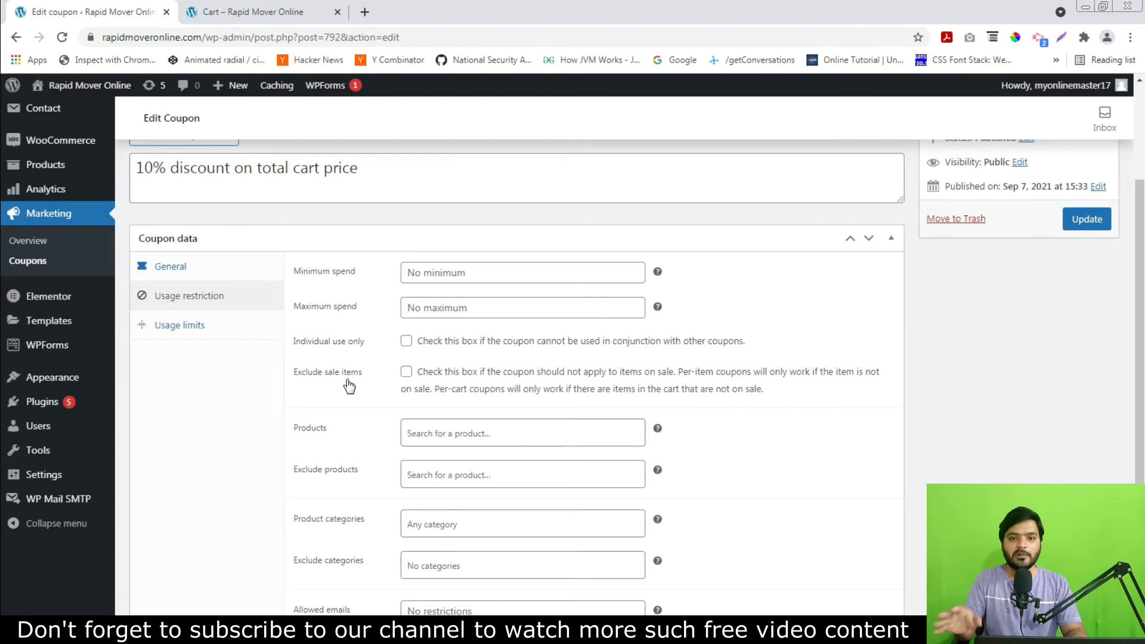
pyautogui.scroll(-1, 349, 386)
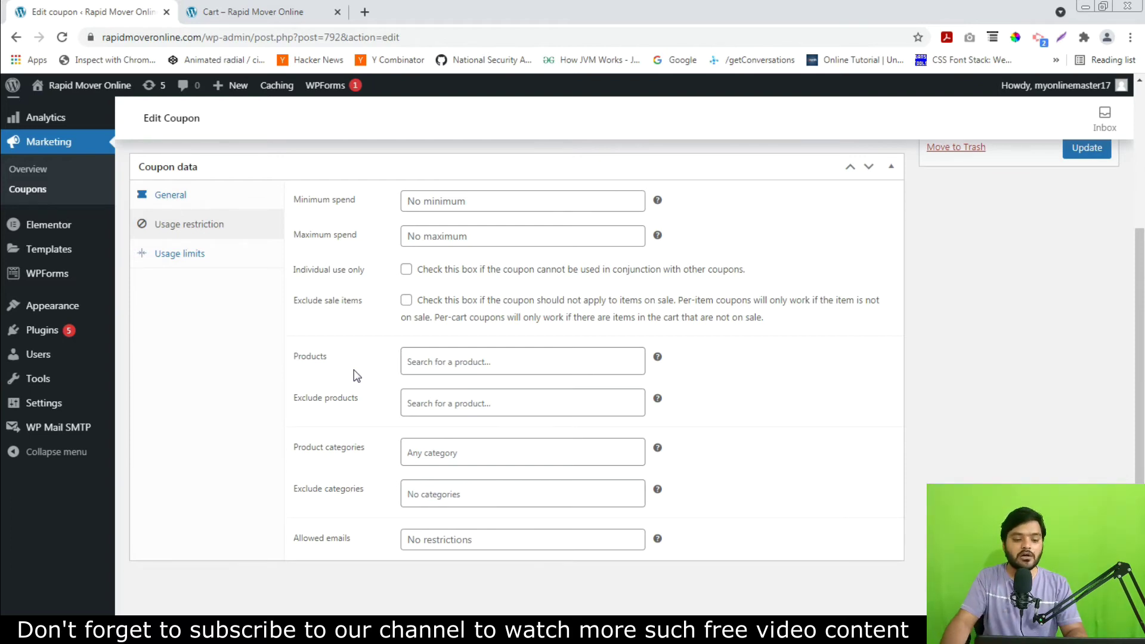
pyautogui.click(457, 365)
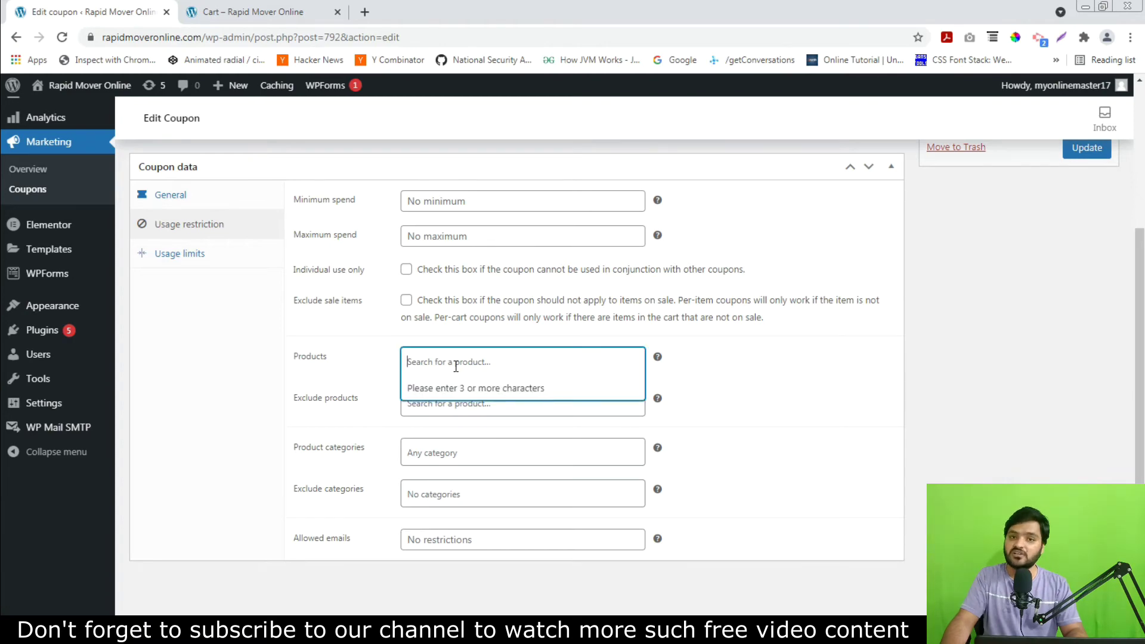
pyautogui.click(362, 372)
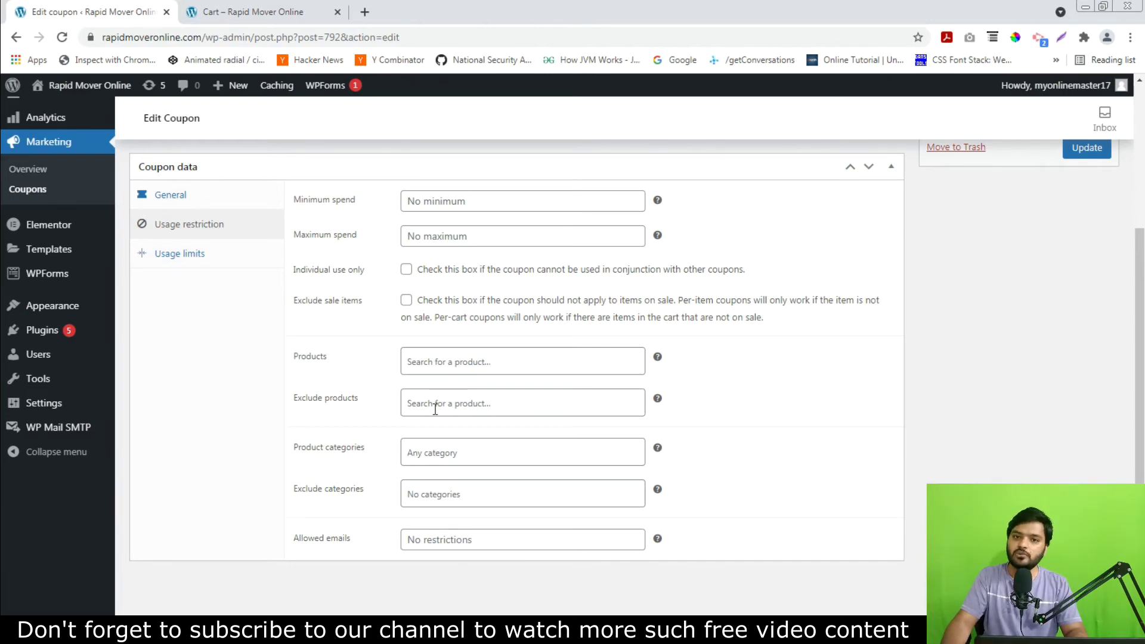
pyautogui.scroll(-1, 366, 424)
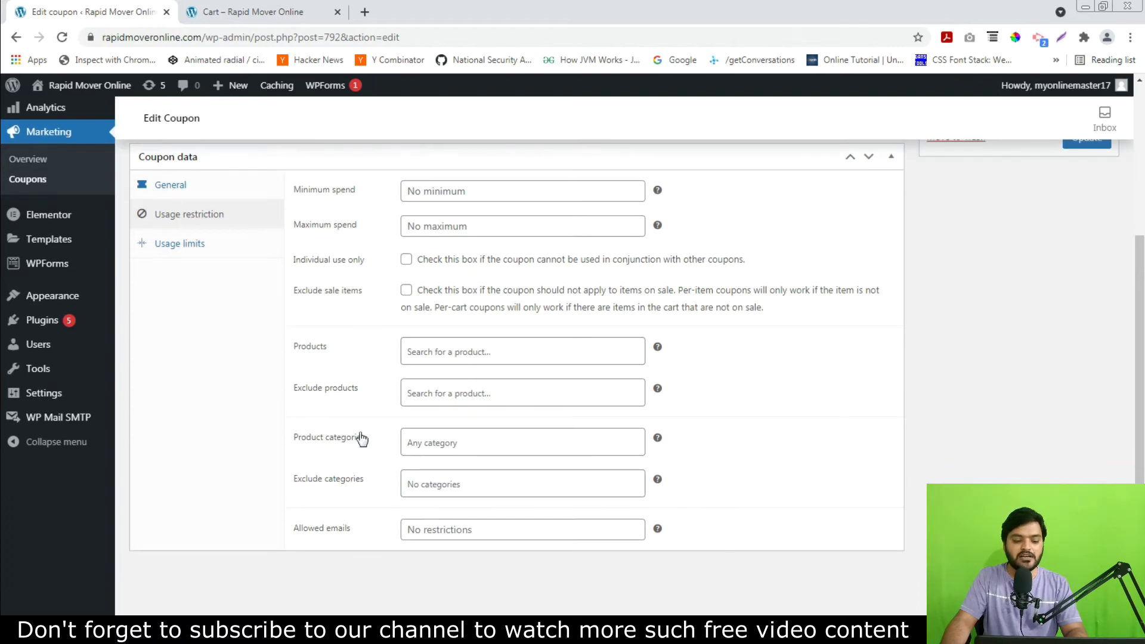